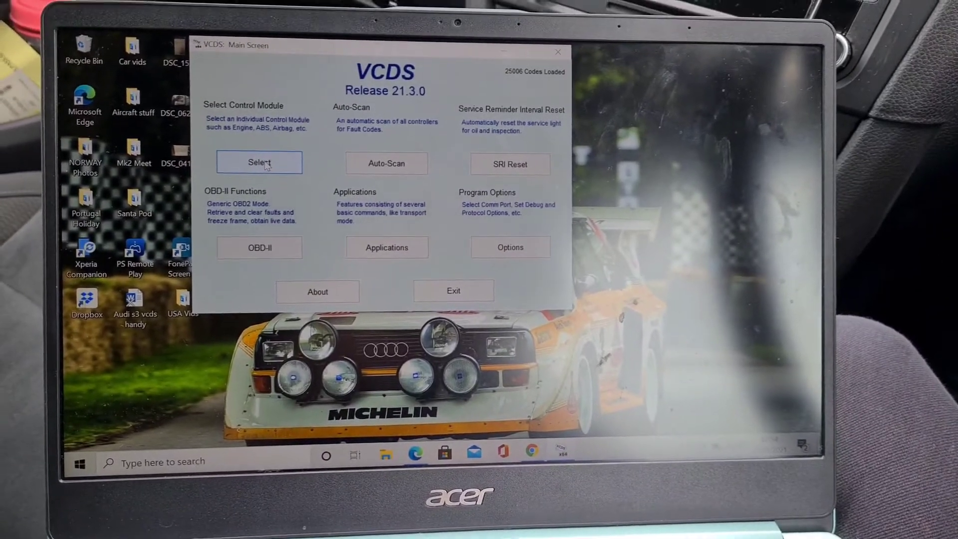
# - Connect to the 09-Cent. Elect. controller from the installed module list
pyautogui.click(264, 163)
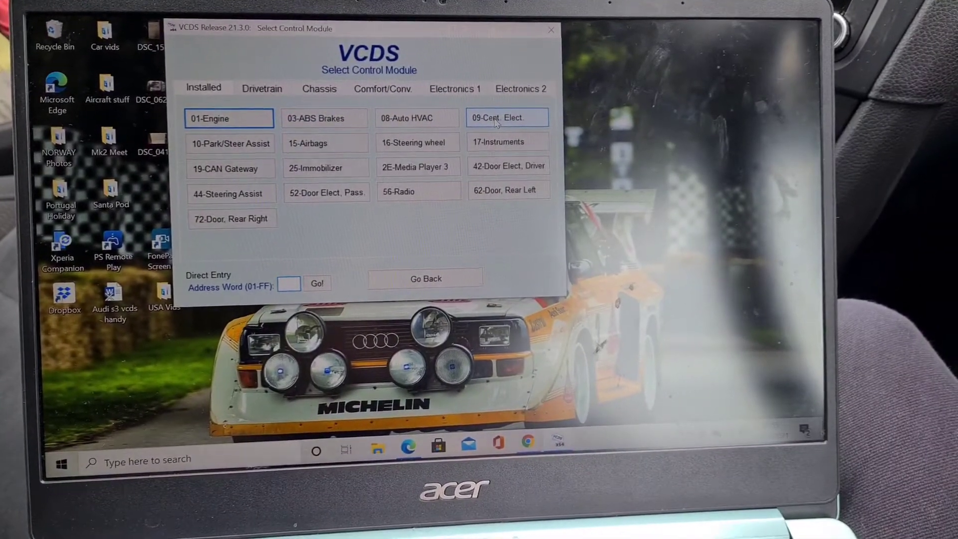
pyautogui.click(495, 120)
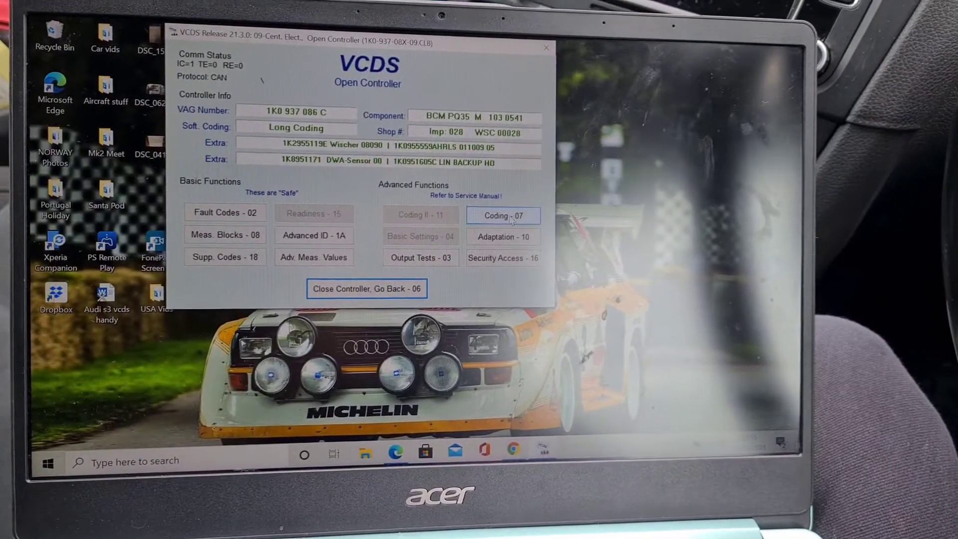
# - Open the Long Coding Helper for the Central Electrics coding via Coding - 07
pyautogui.click(513, 216)
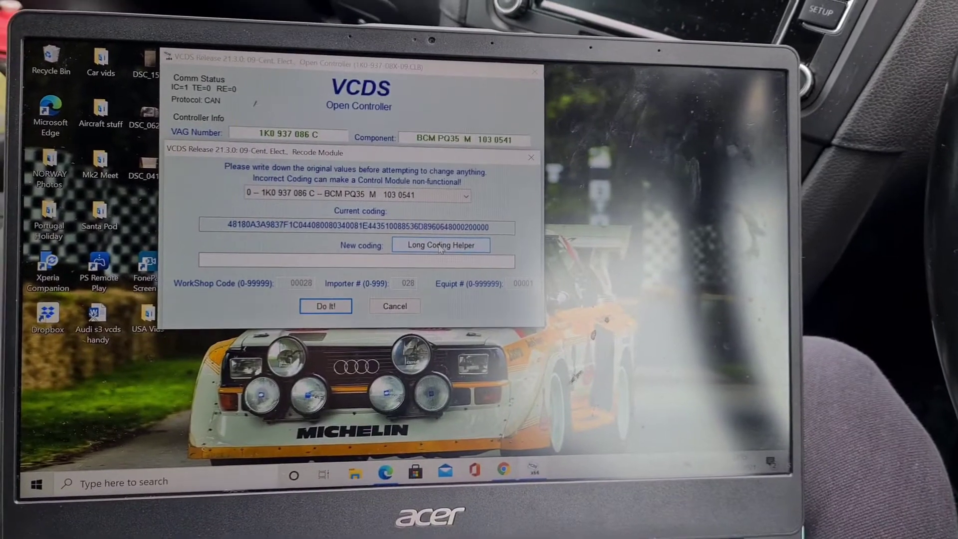
pyautogui.click(436, 241)
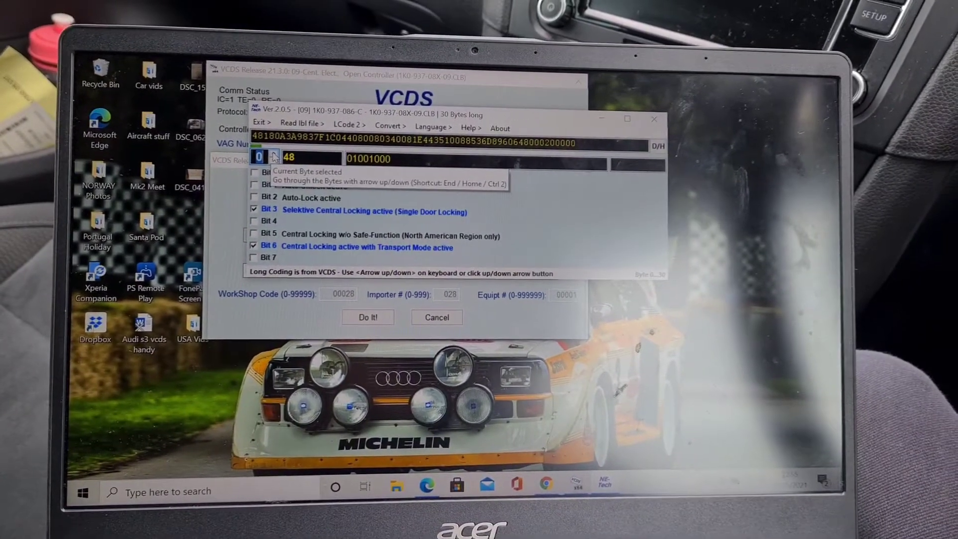
# - On byte 4, enable bits 5 and 6 for rain-sensor window closing and apply the coding
pyautogui.click(276, 151)
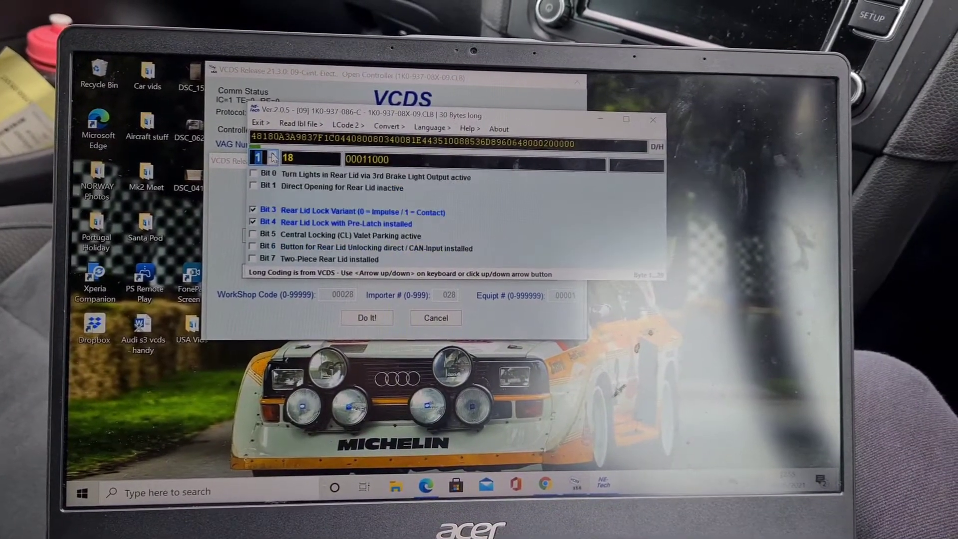
pyautogui.click(270, 154)
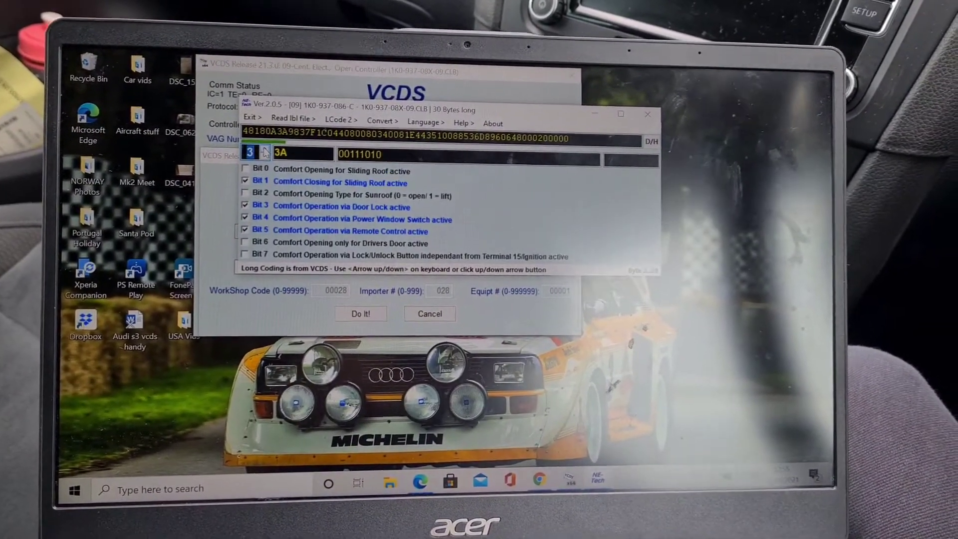
pyautogui.click(269, 154)
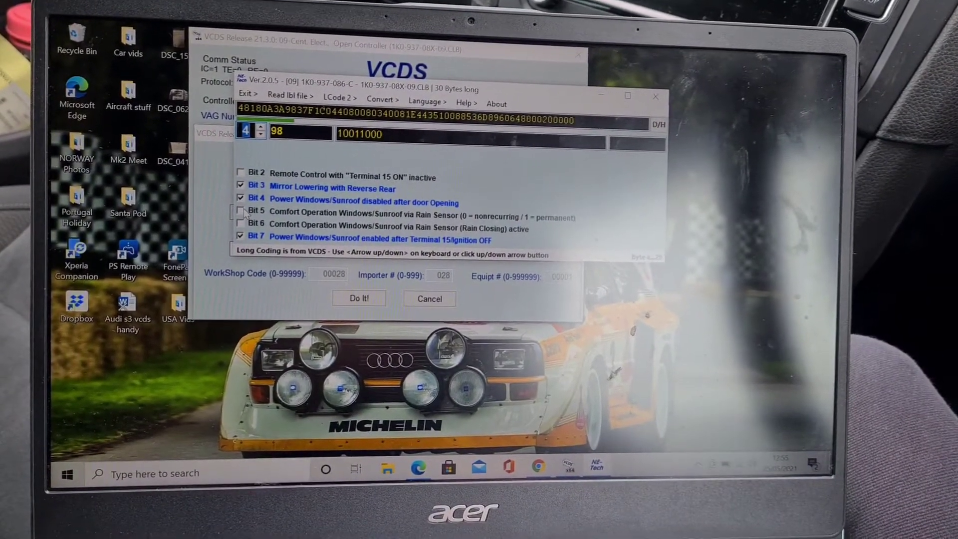
pyautogui.click(240, 205)
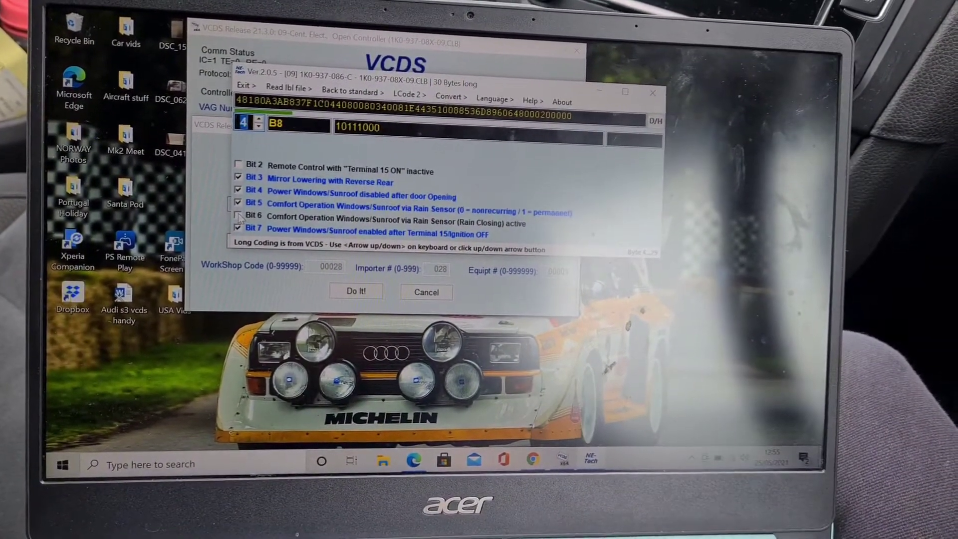
pyautogui.click(239, 215)
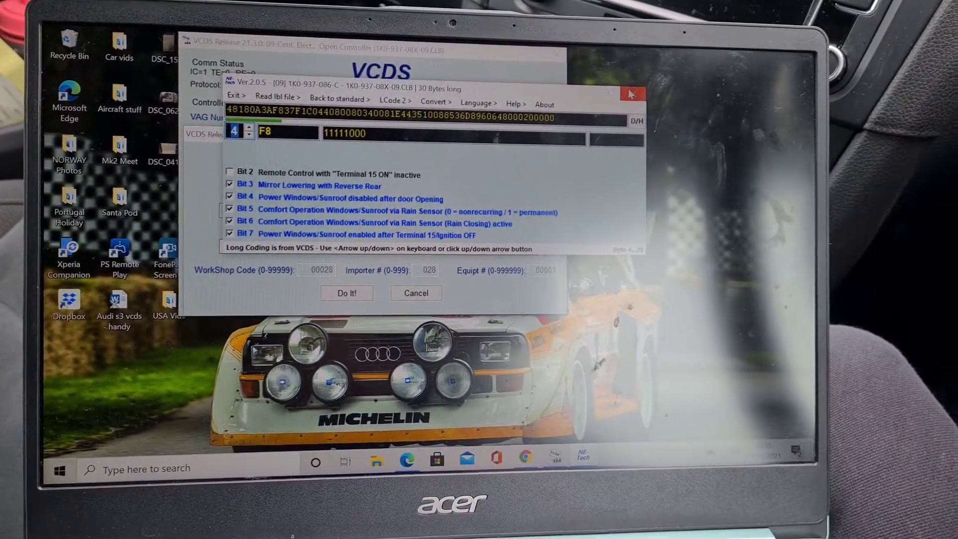
pyautogui.click(631, 94)
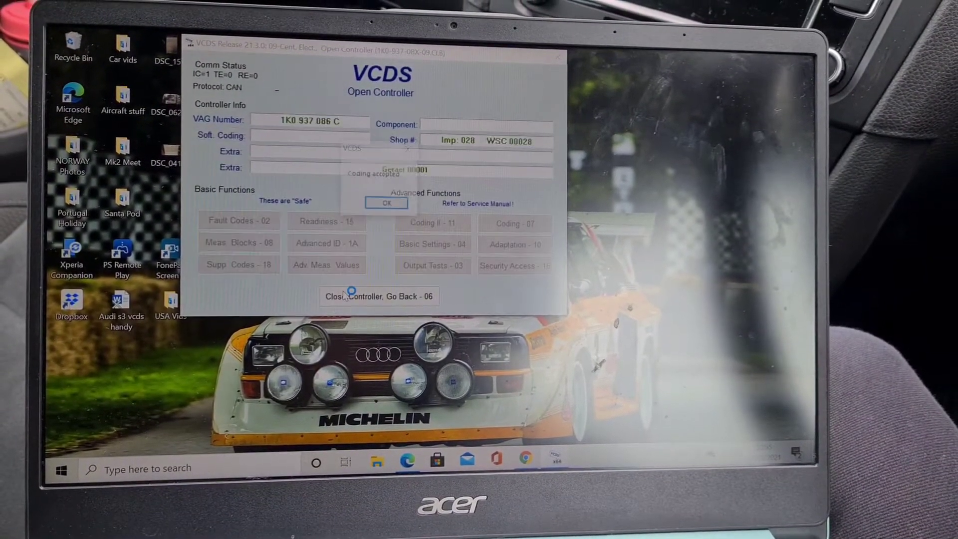
# - Reopen Coding - 07 and select sub-module 2 - 1K0 955 559 AH - RLS
pyautogui.click(387, 210)
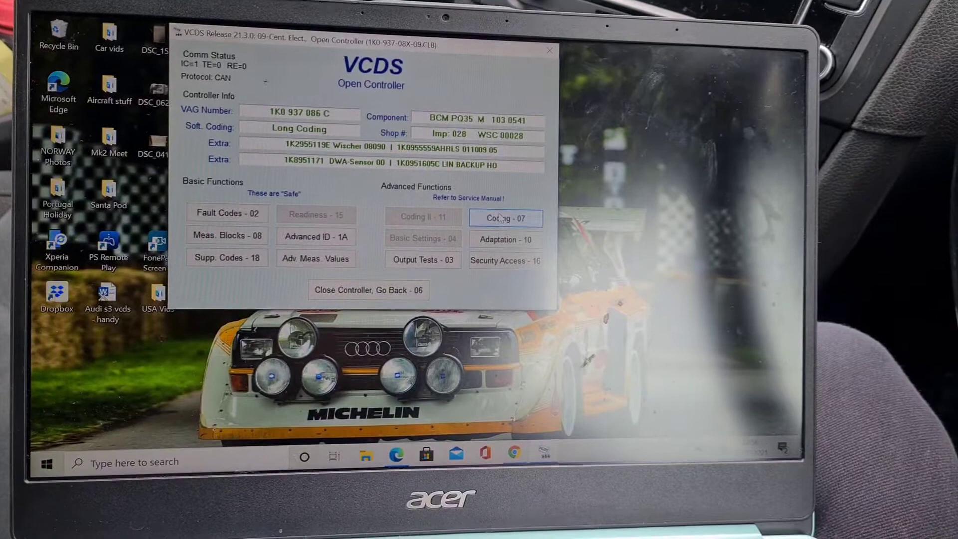
pyautogui.click(501, 221)
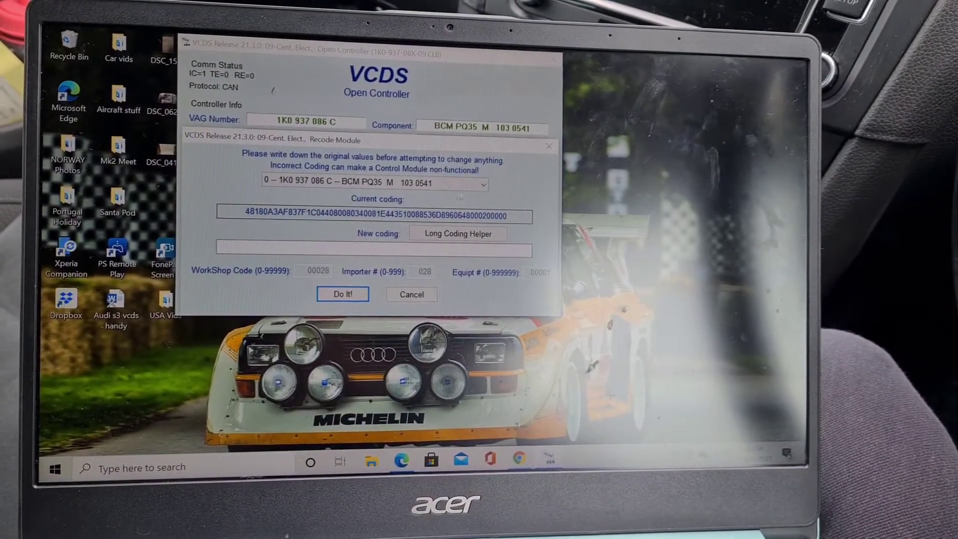
pyautogui.click(438, 186)
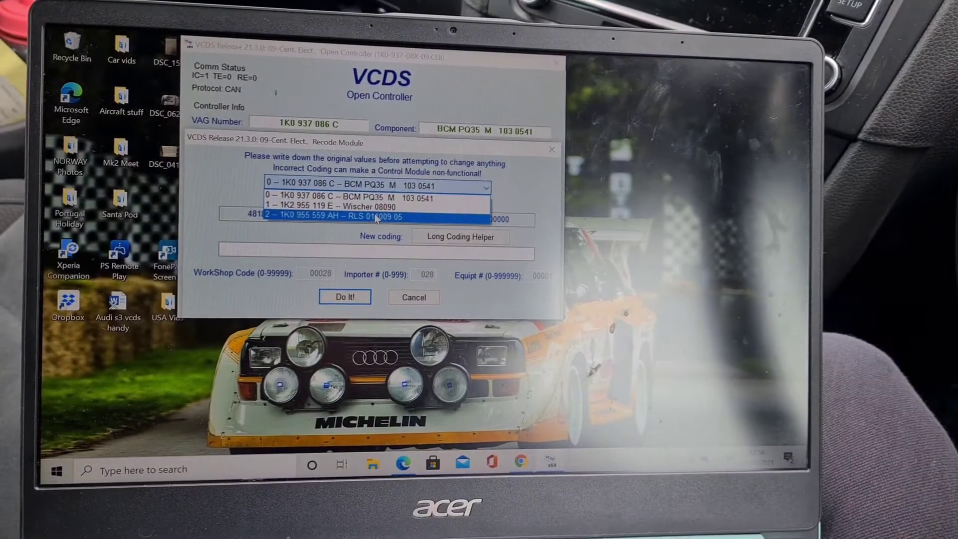
pyautogui.click(376, 217)
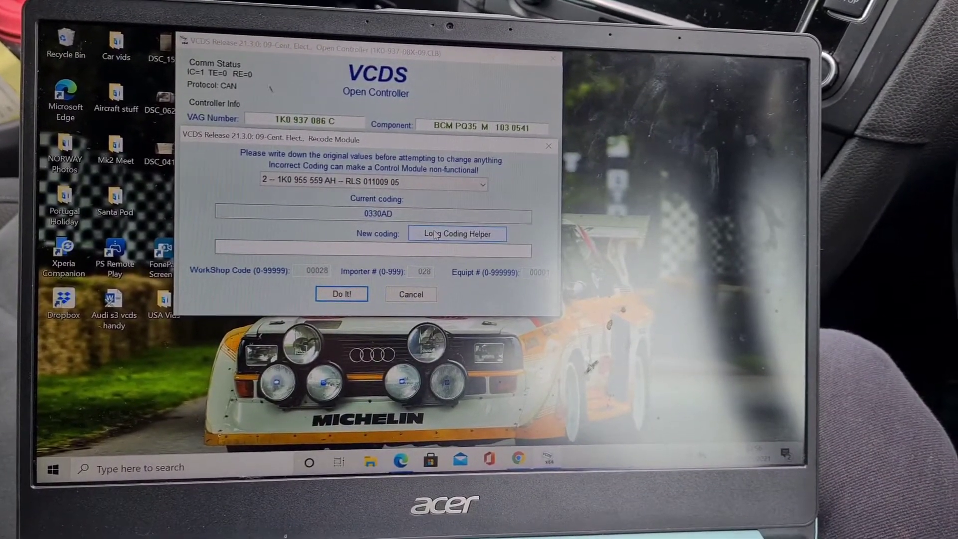
# - Enable Rain Closing (bit 2) in the sensor coding, making it 0730AD, and write it
pyautogui.click(438, 234)
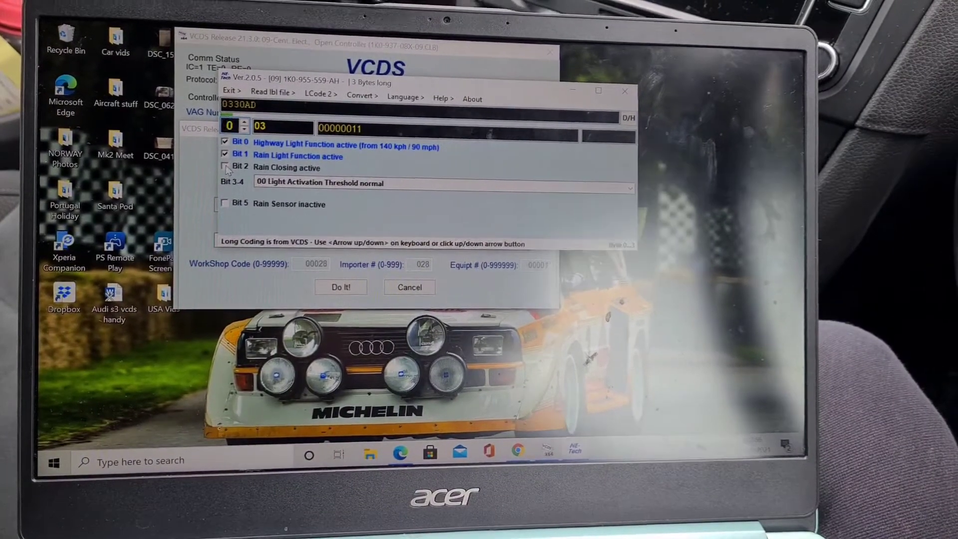
pyautogui.click(226, 162)
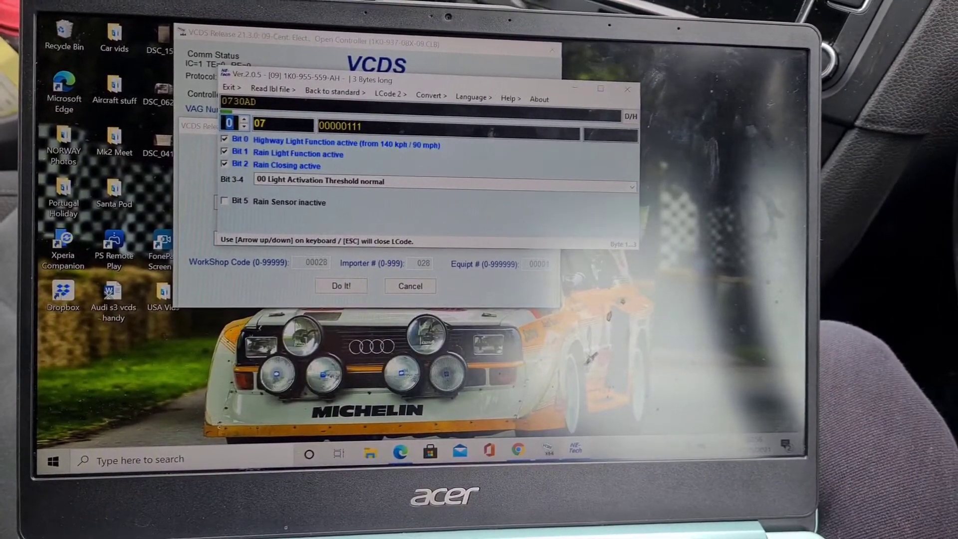
pyautogui.click(628, 90)
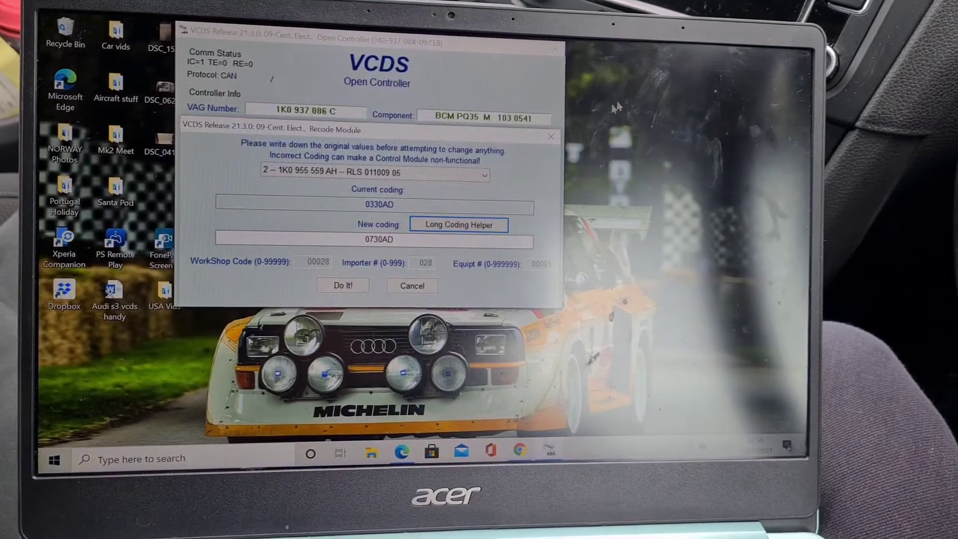
pyautogui.click(348, 285)
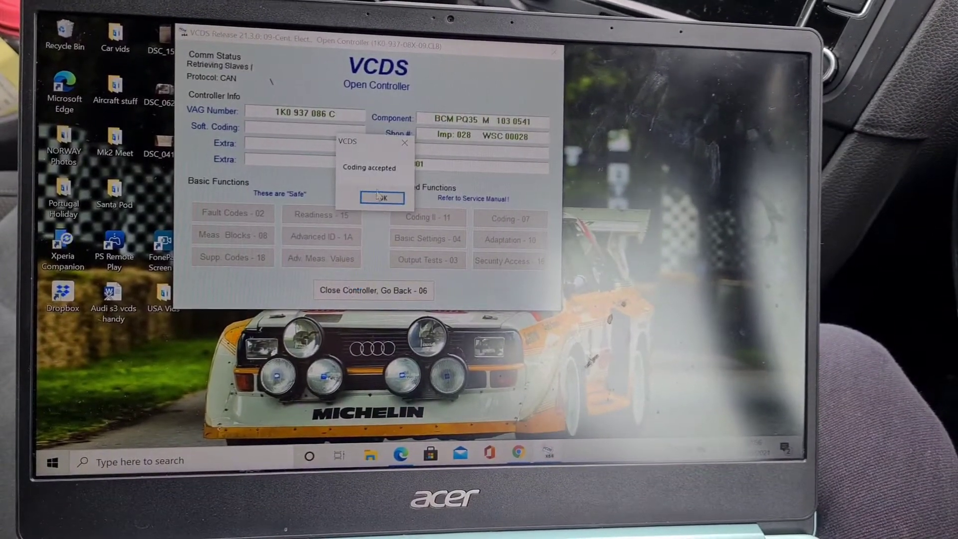
# - Acknowledge the accepted coding, return to the main screen and exit VCDS
pyautogui.click(382, 199)
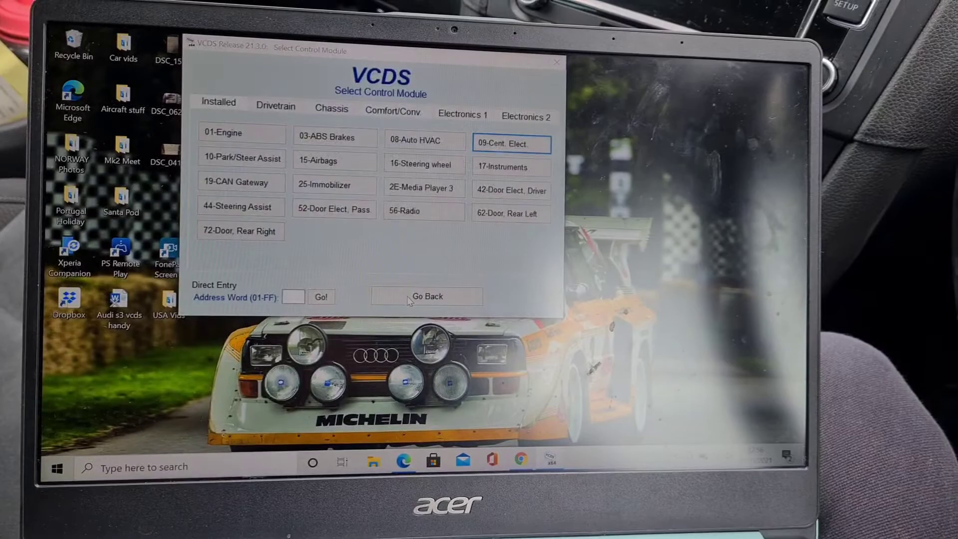
pyautogui.click(410, 301)
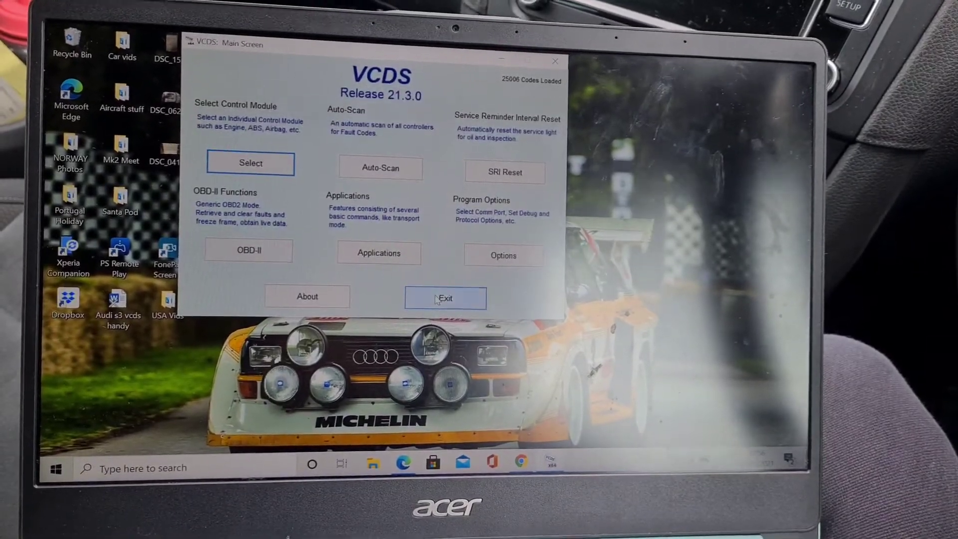
pyautogui.click(409, 302)
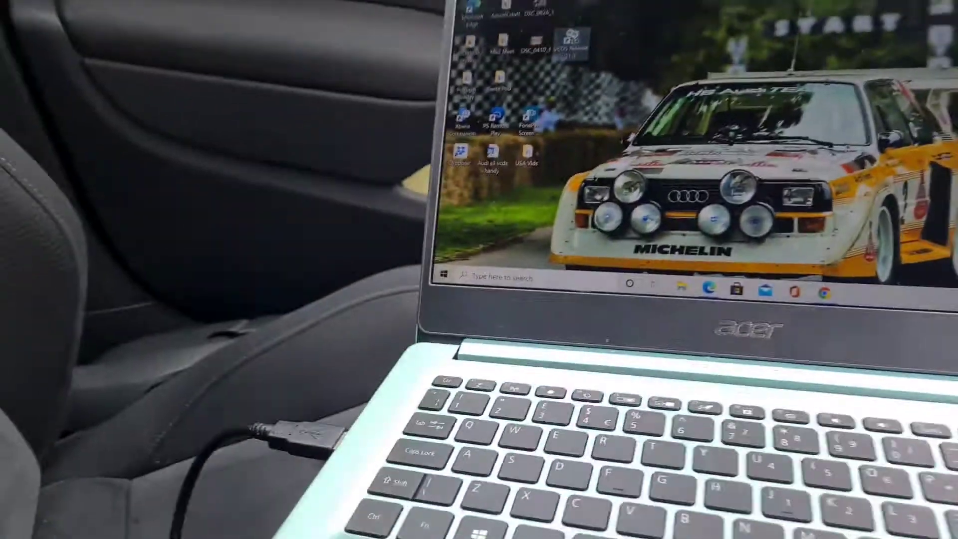